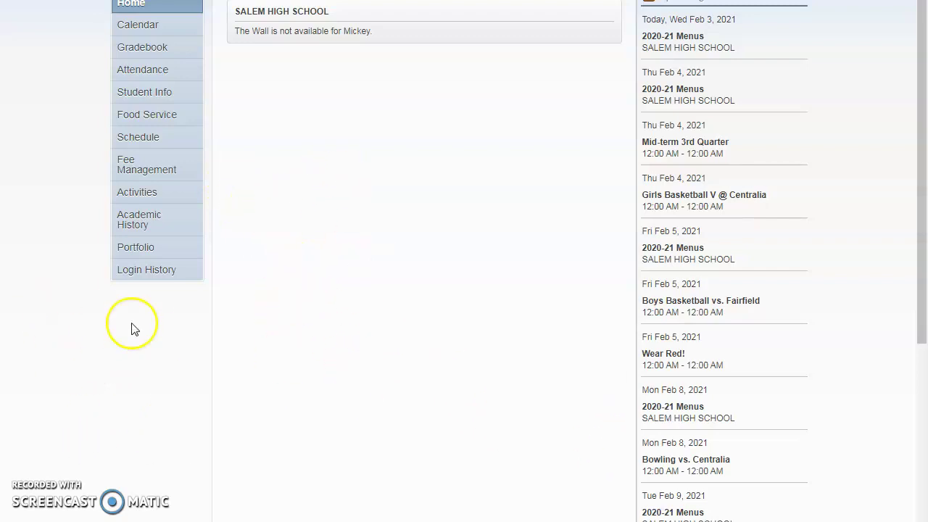
# - From the schedule page, open the 'Request Courses for 2021-2022' window and start a course search
pyautogui.click(133, 142)
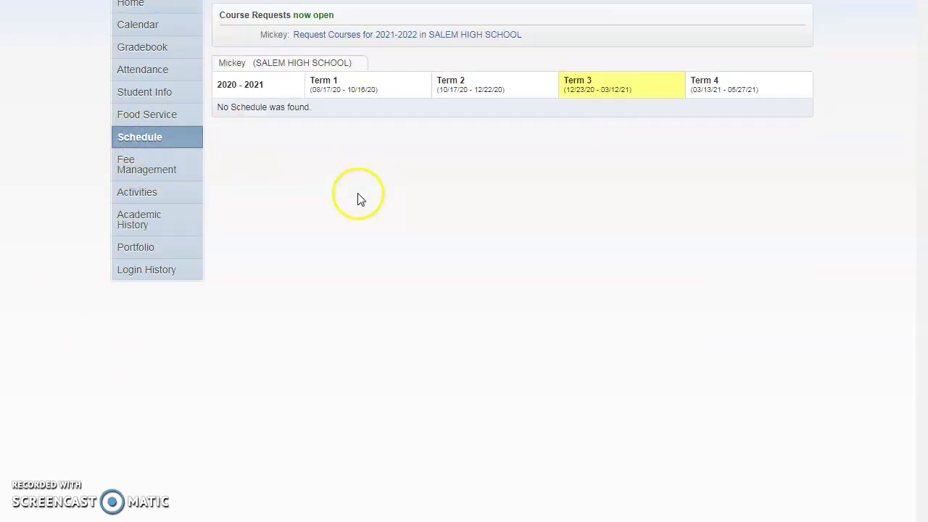
pyautogui.click(436, 41)
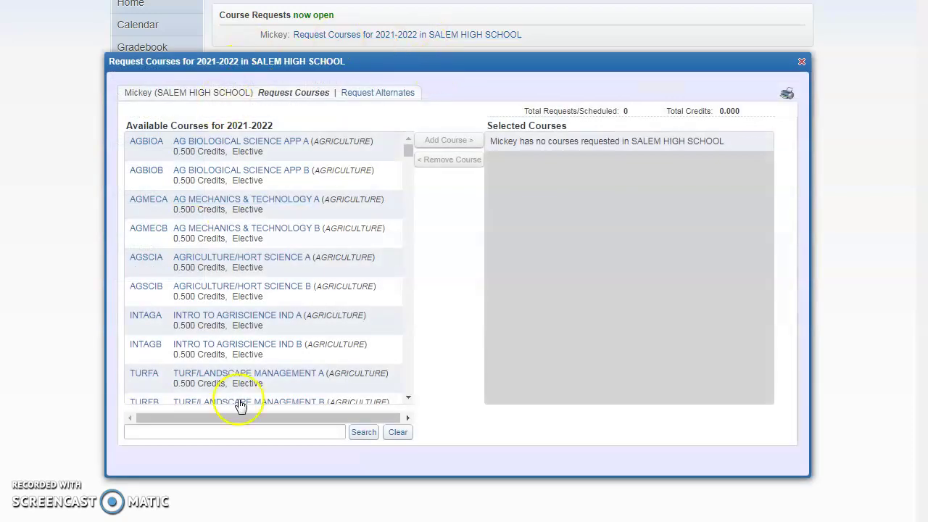
pyautogui.click(222, 433)
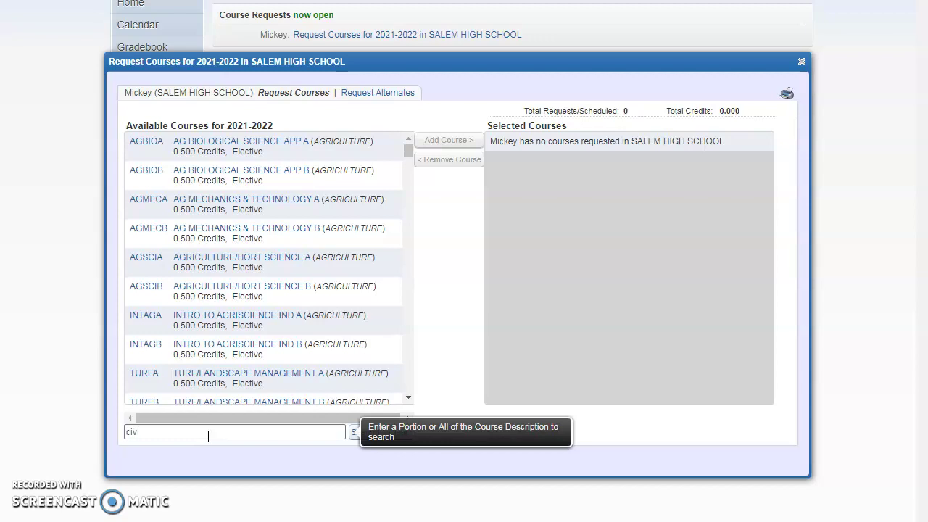
# - Search 'civ' and add CIVICS to the requested courses
pyautogui.press('Return')
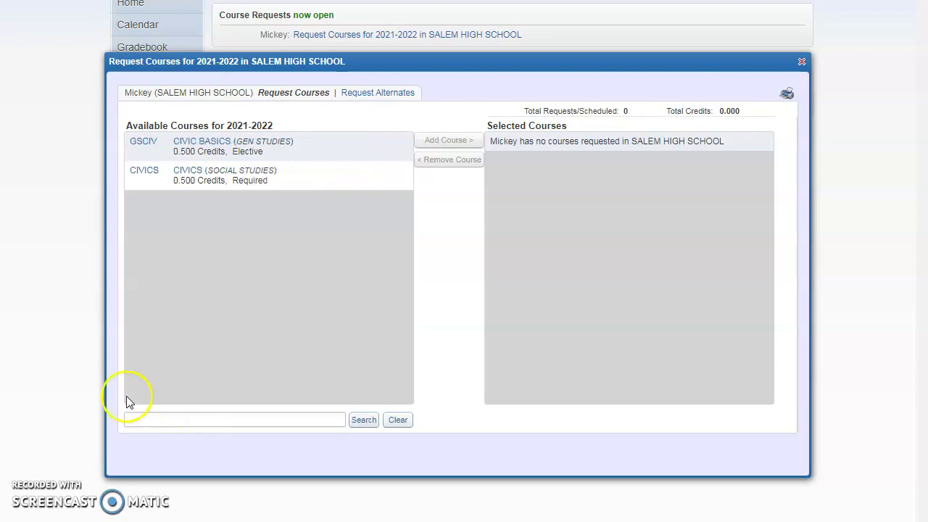
pyautogui.click(193, 168)
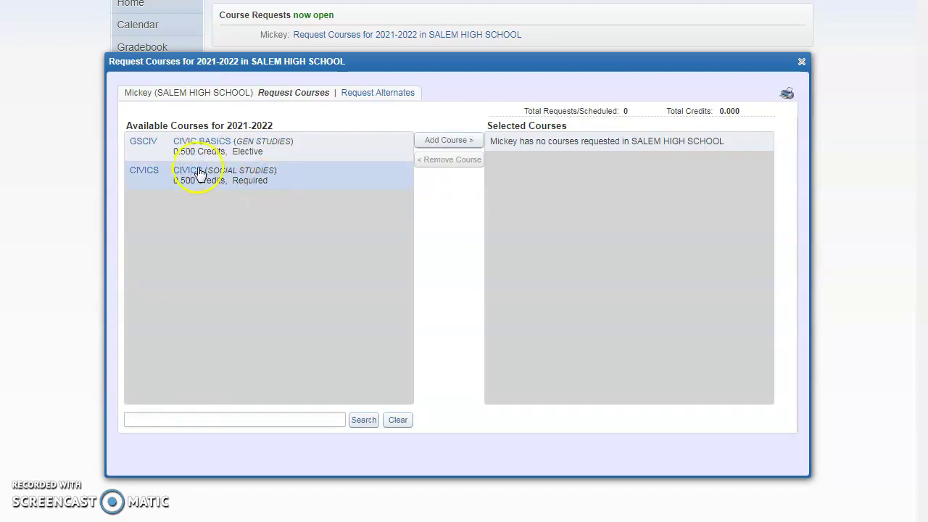
pyautogui.click(443, 141)
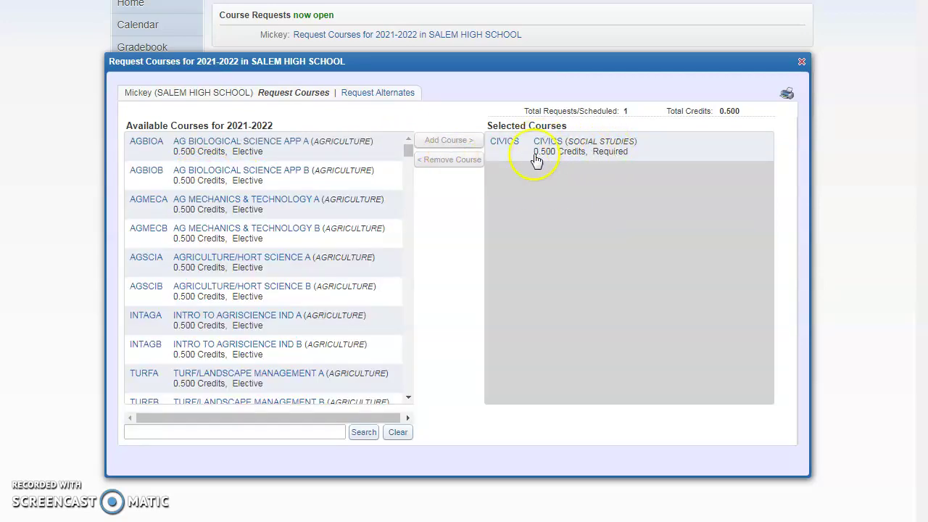
# - Search 'eng' and add ENGLISH 41 A, reaching 1.000 credits
pyautogui.click(280, 431)
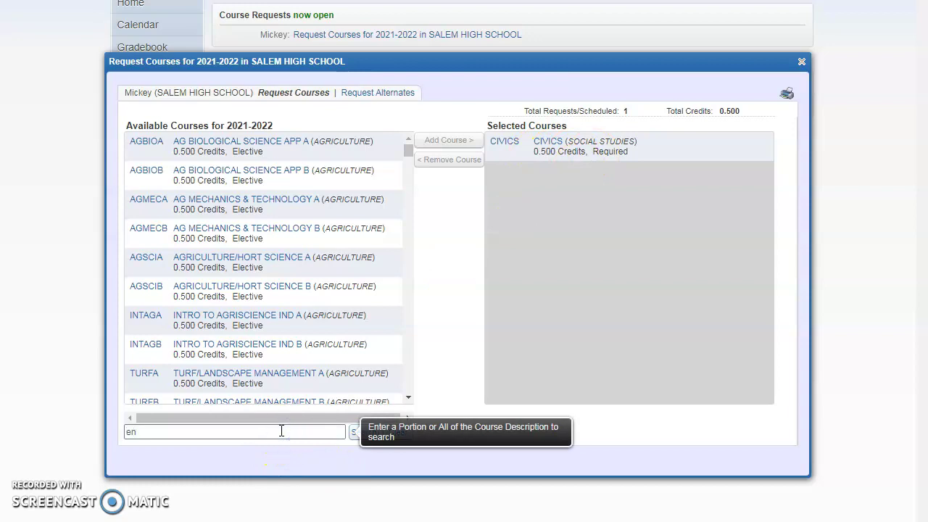
pyautogui.write('eng')
pyautogui.press('Return')
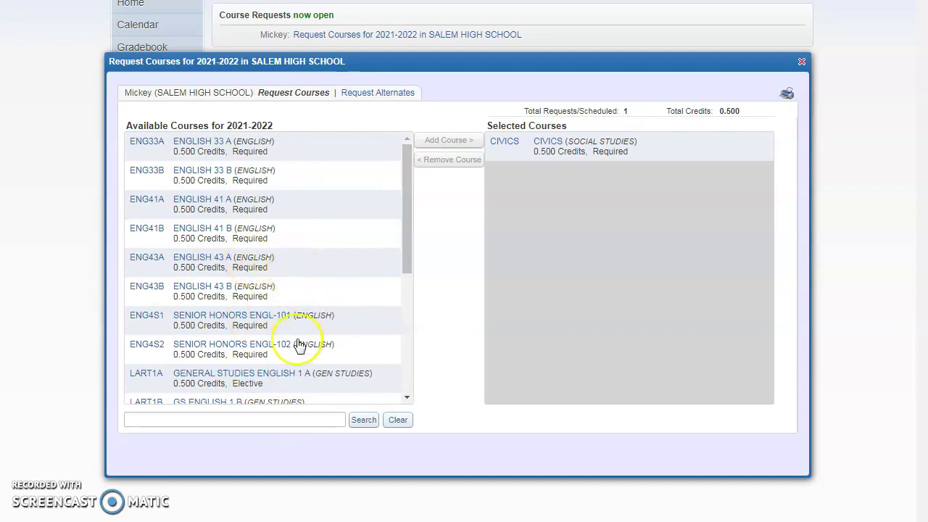
pyautogui.click(206, 198)
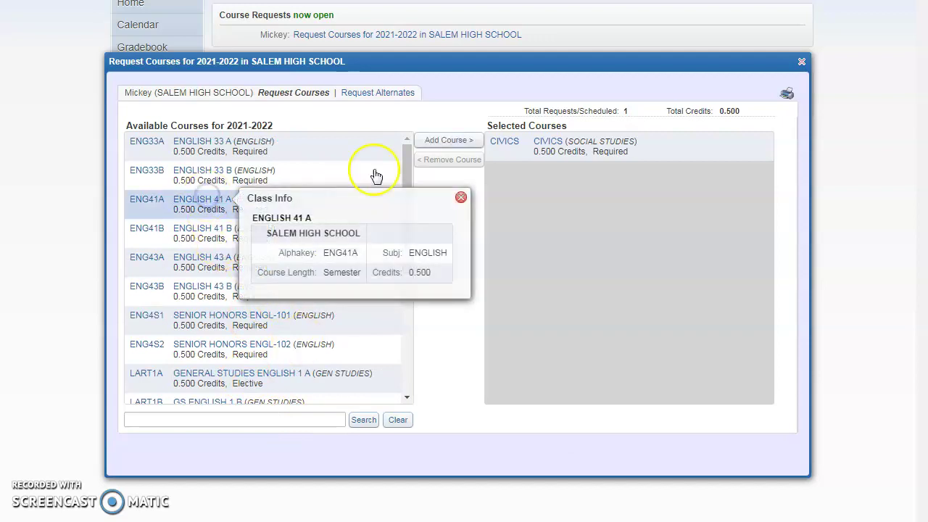
pyautogui.click(462, 142)
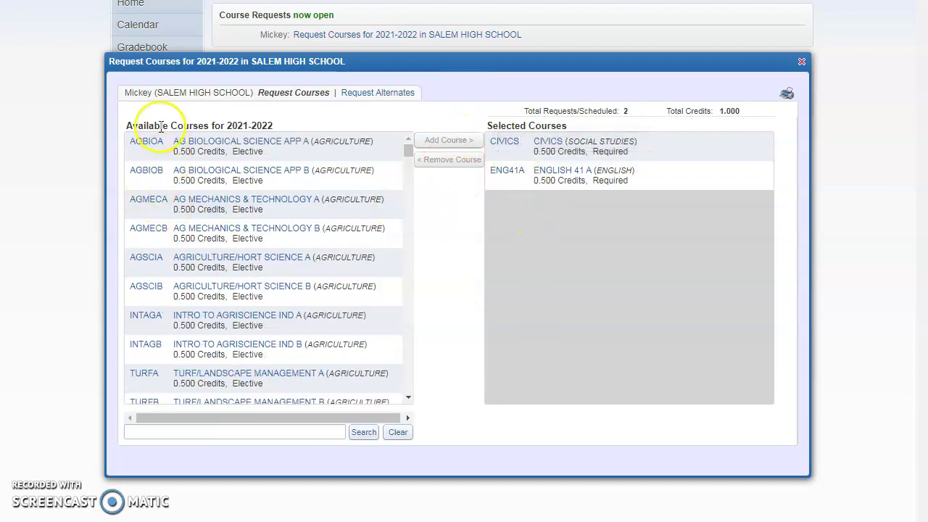
# - Search 'eng' and add ENGLISH 41 B, for 3 requests totalling 1.500 credits
pyautogui.click(277, 433)
pyautogui.write('en')
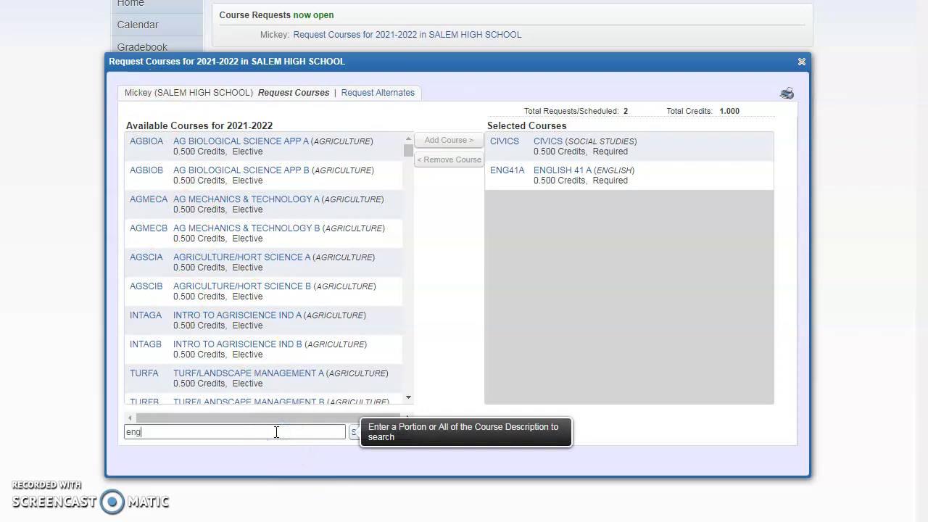
pyautogui.write('g')
pyautogui.press('Return')
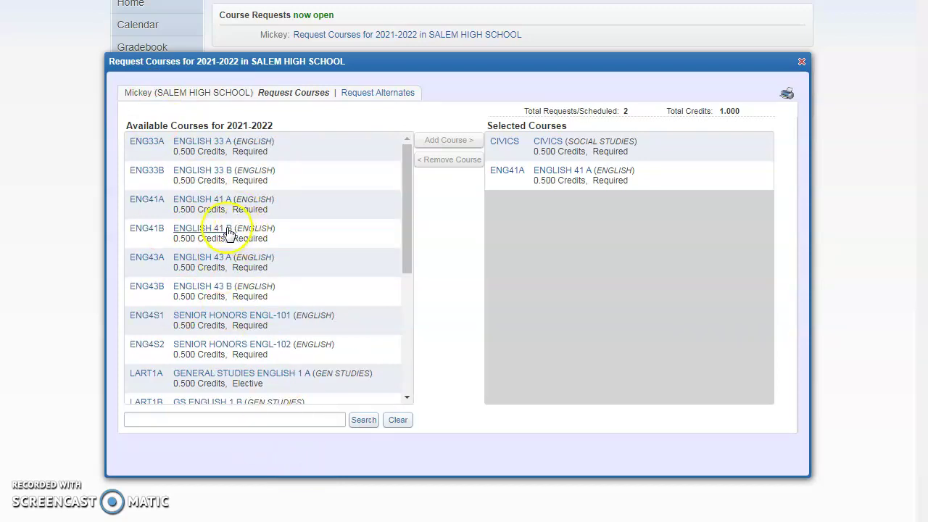
pyautogui.click(196, 227)
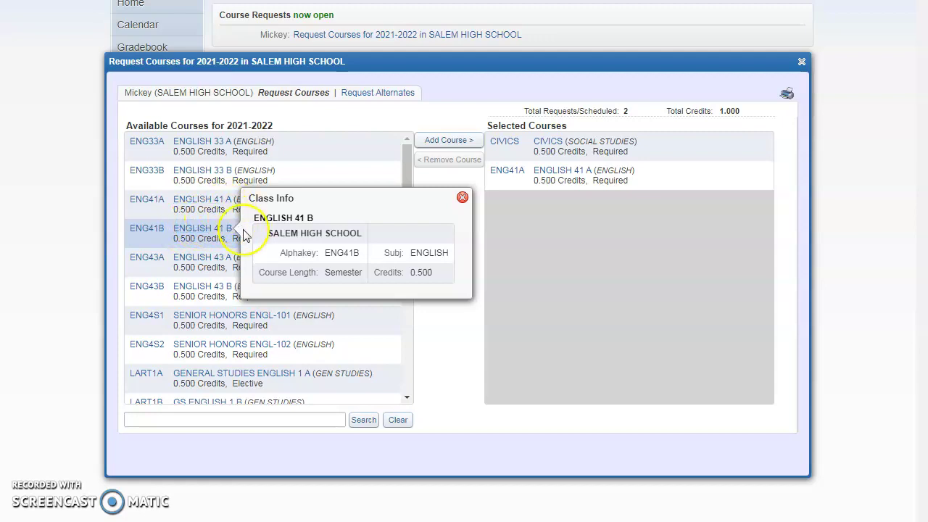
pyautogui.click(449, 140)
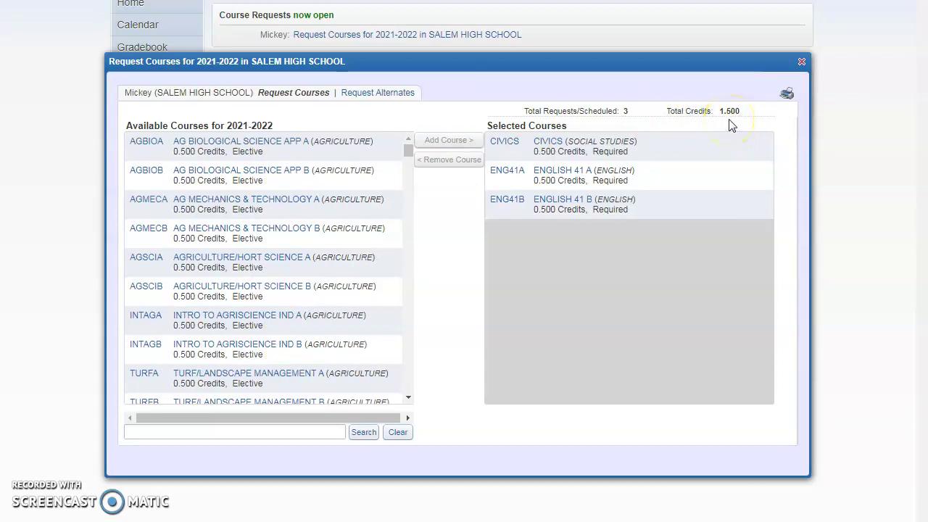
pyautogui.click(725, 126)
pyautogui.click(718, 130)
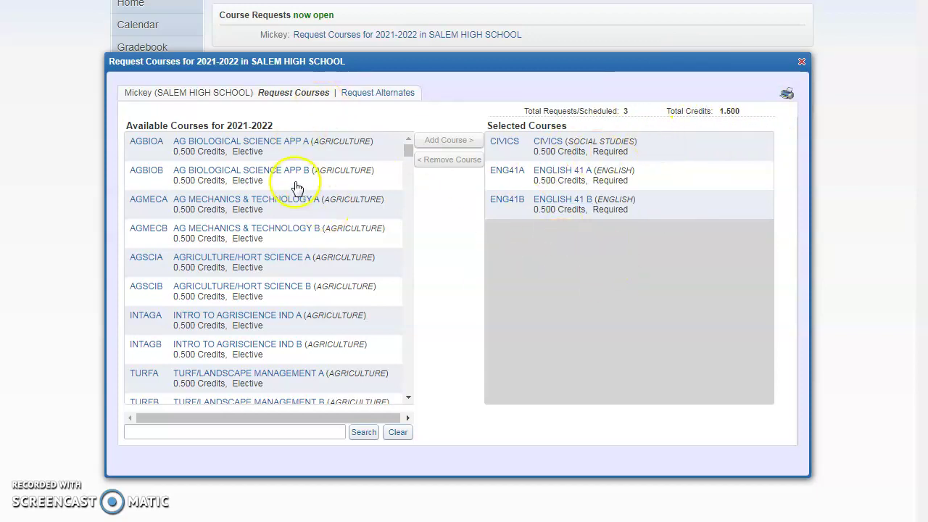
# - Switch to the Request Alternates tab to list available alternates (0 of 4 chosen)
pyautogui.click(389, 95)
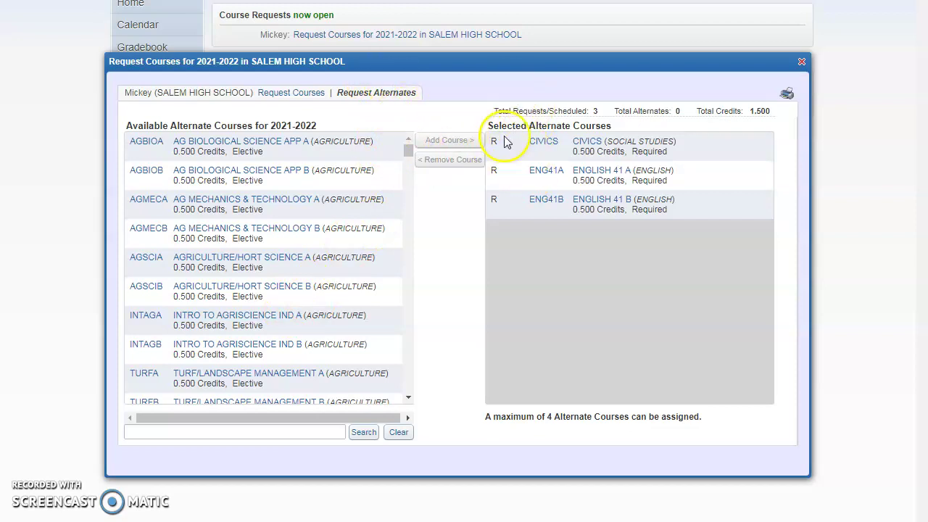
pyautogui.moveTo(569, 150)
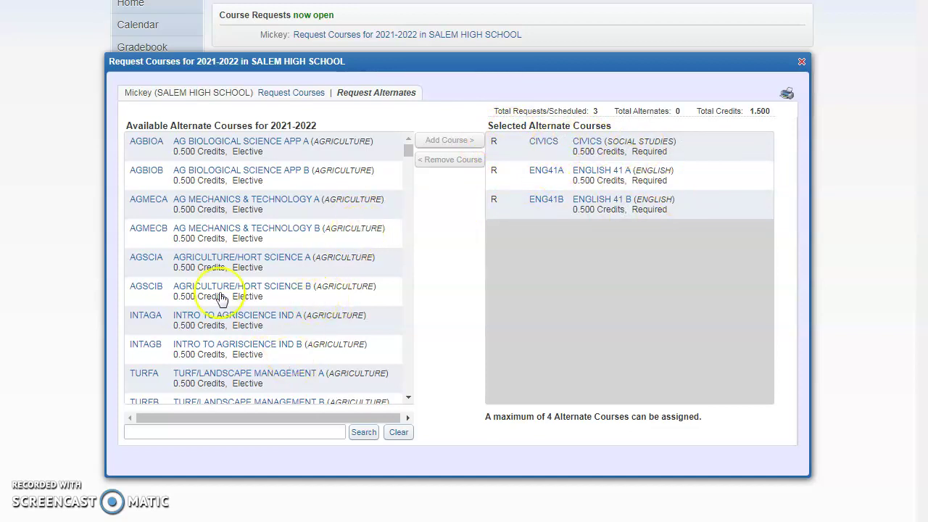
# - Search 'food' and add FOODS AND NUTRITION II as the first alternate
pyautogui.click(200, 435)
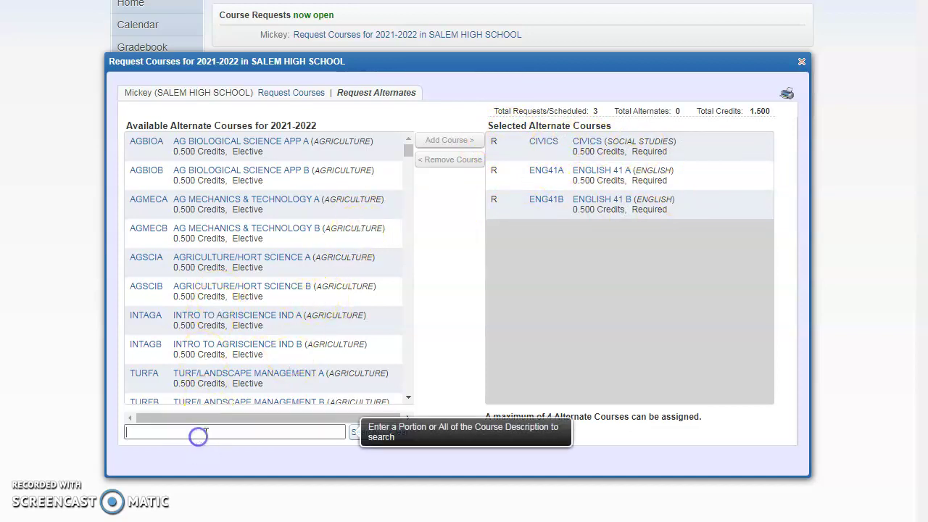
pyautogui.write('food')
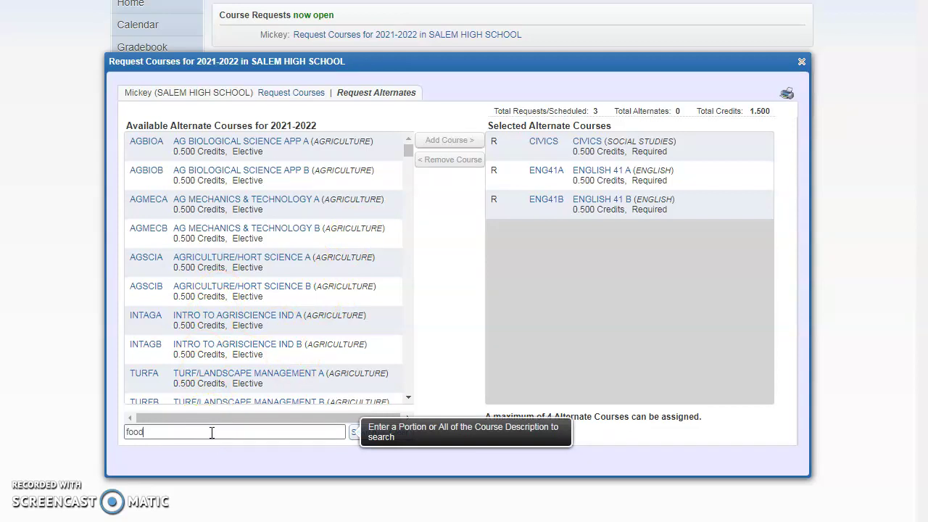
pyautogui.press('Return')
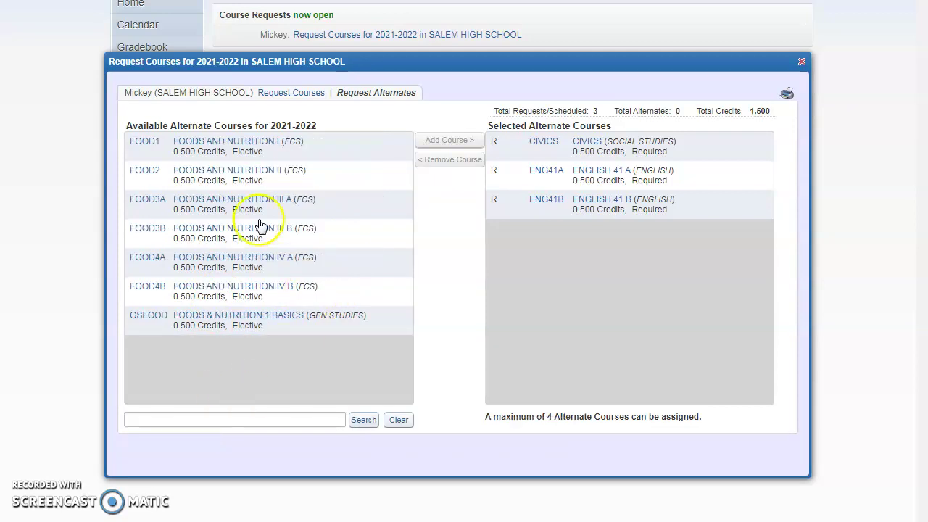
pyautogui.click(225, 172)
pyautogui.click(451, 142)
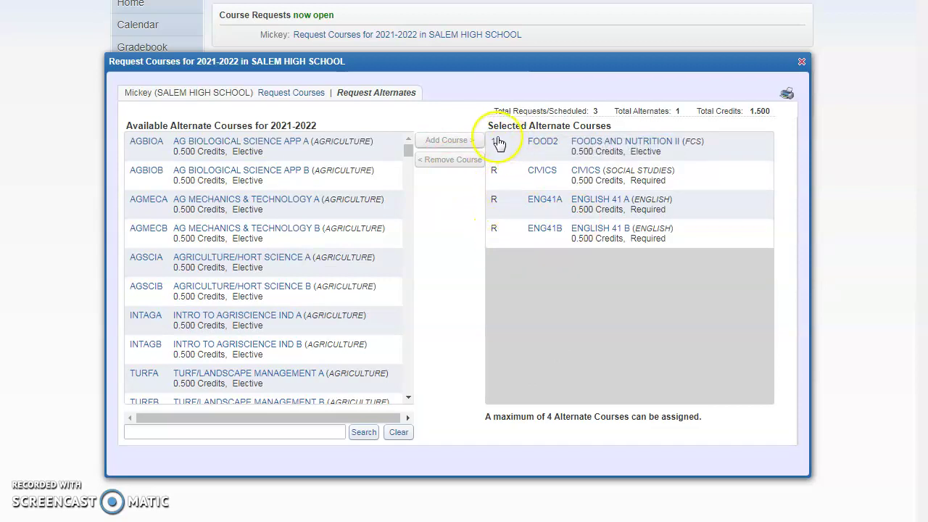
# - Add INTRO TO ELECTRICITY/ELECTRON (INET) as the second alternate
pyautogui.click(276, 431)
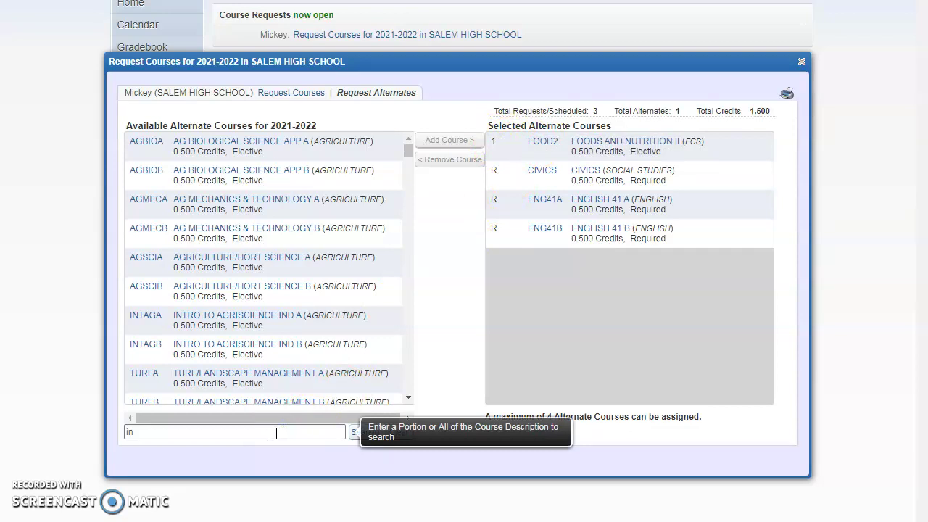
pyautogui.scroll(-3, 275, 433)
pyautogui.click(260, 398)
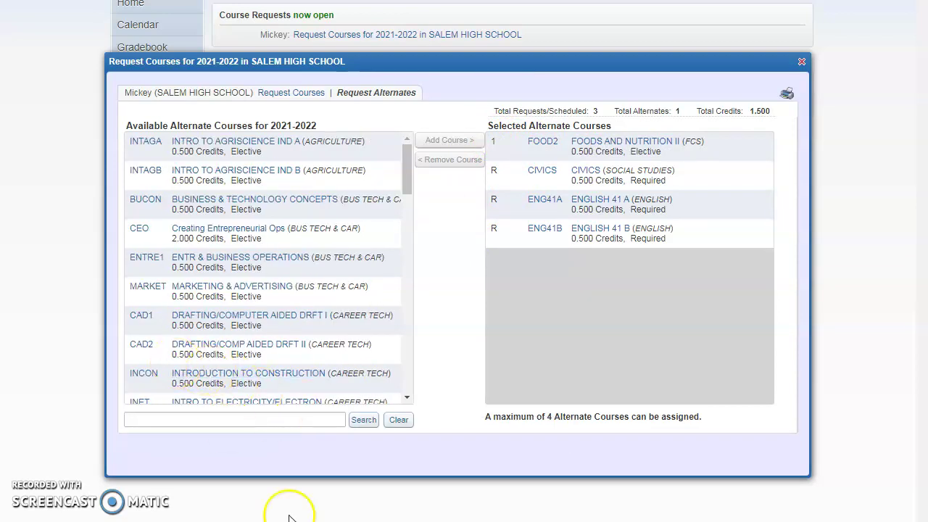
pyautogui.scroll(-2, 244, 391)
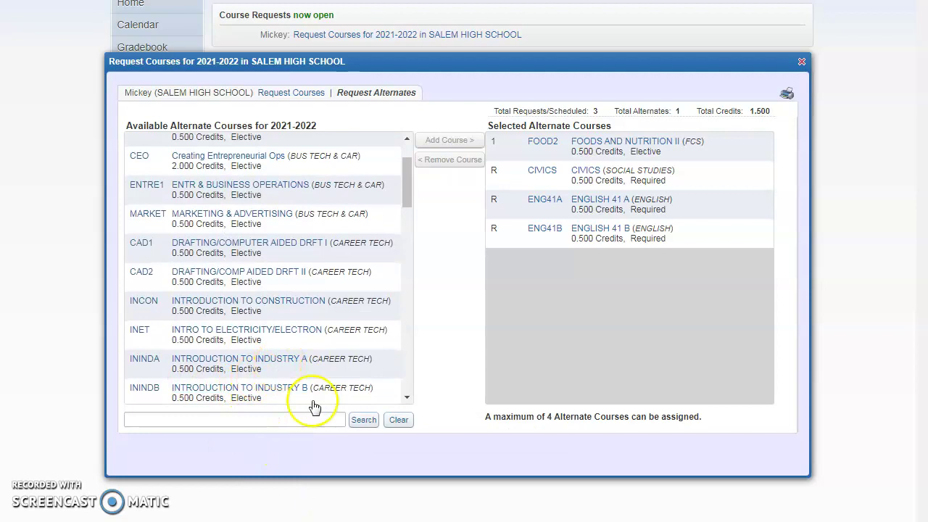
pyautogui.click(262, 330)
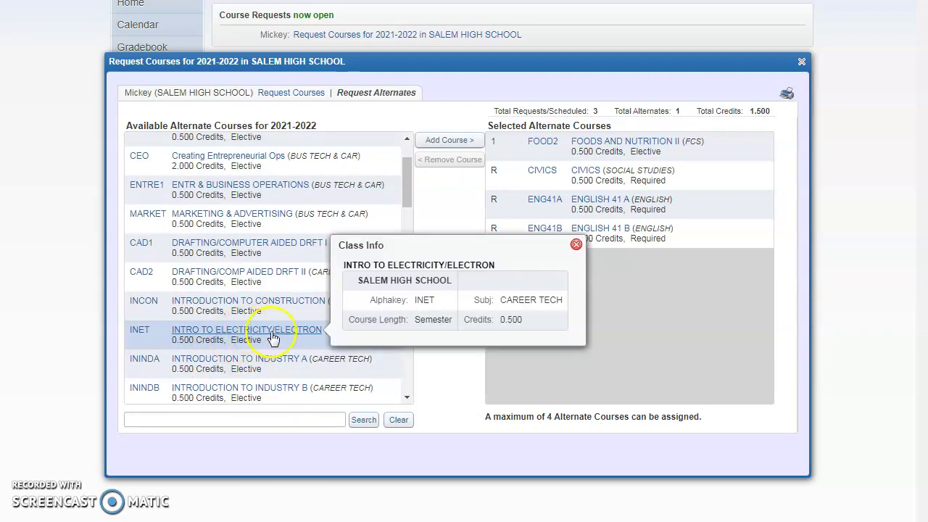
pyautogui.click(439, 140)
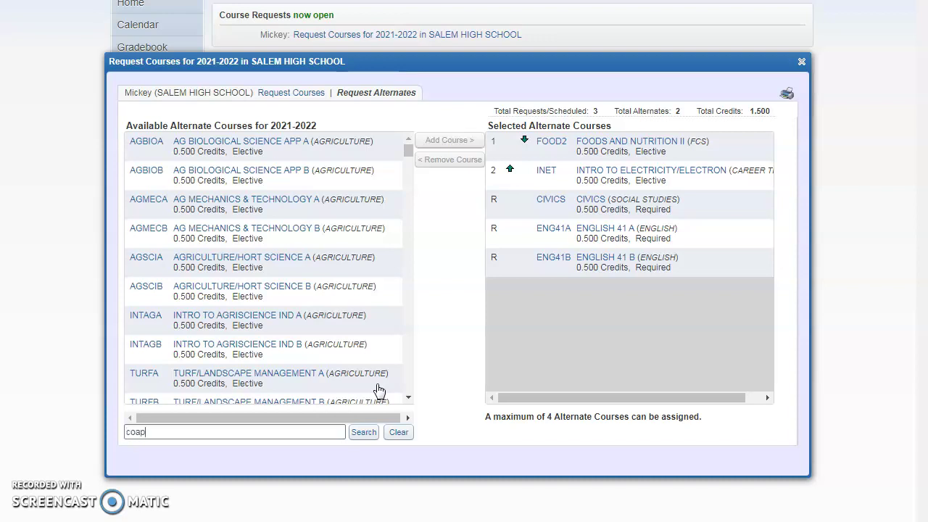
# - Add COMPUTER APPLICATIONS 2 (COAP2) as the third alternate
pyautogui.press('Return')
pyautogui.click(197, 175)
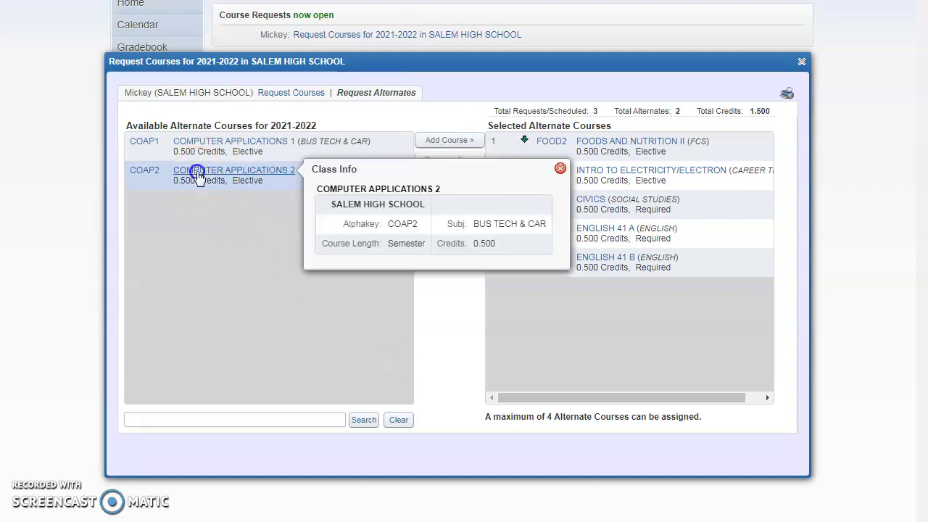
pyautogui.click(449, 140)
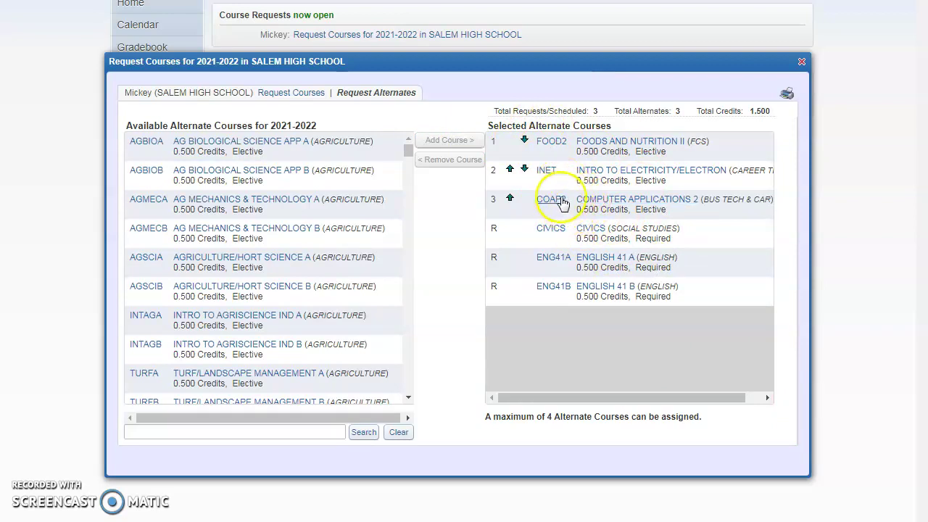
# - Raise COMPUTER APPLICATIONS 2 to priority 1, ahead of Foods and Nutrition II and Intro to Electricity/Electron
pyautogui.click(511, 202)
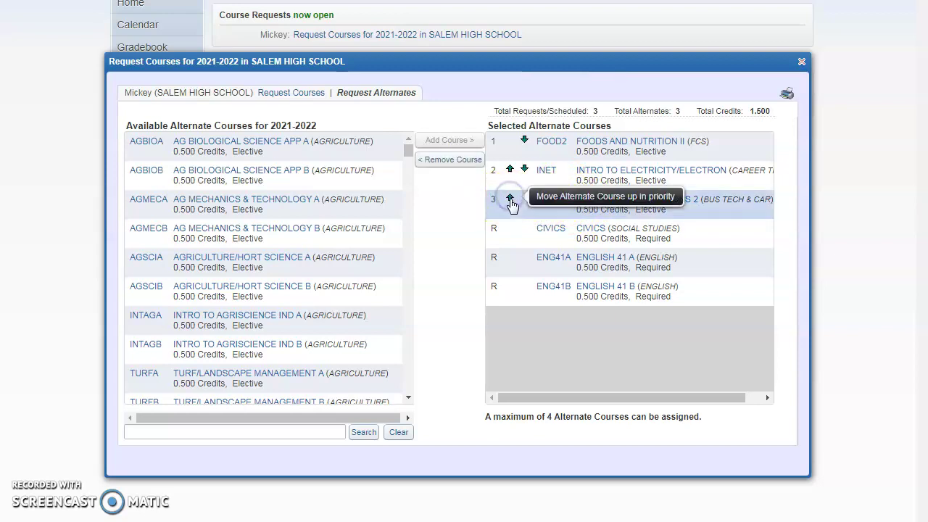
pyautogui.click(513, 145)
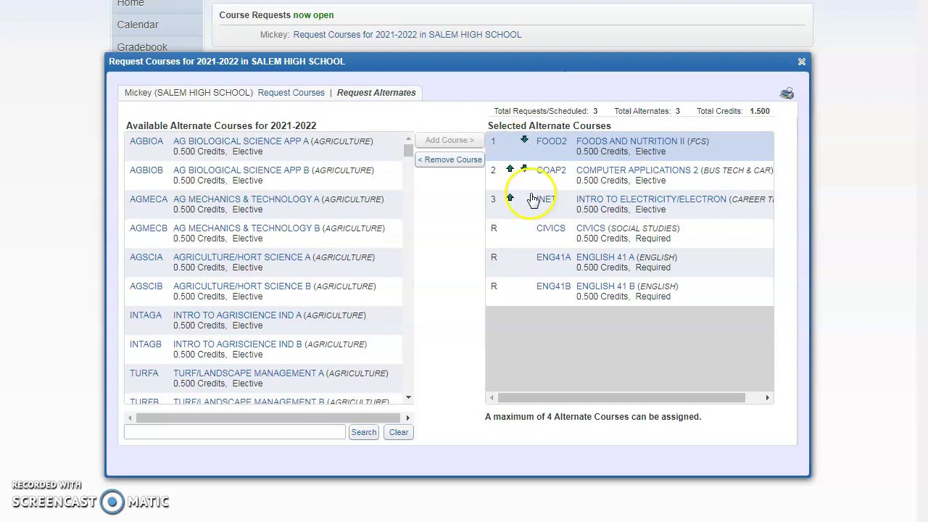
pyautogui.click(512, 168)
pyautogui.click(513, 147)
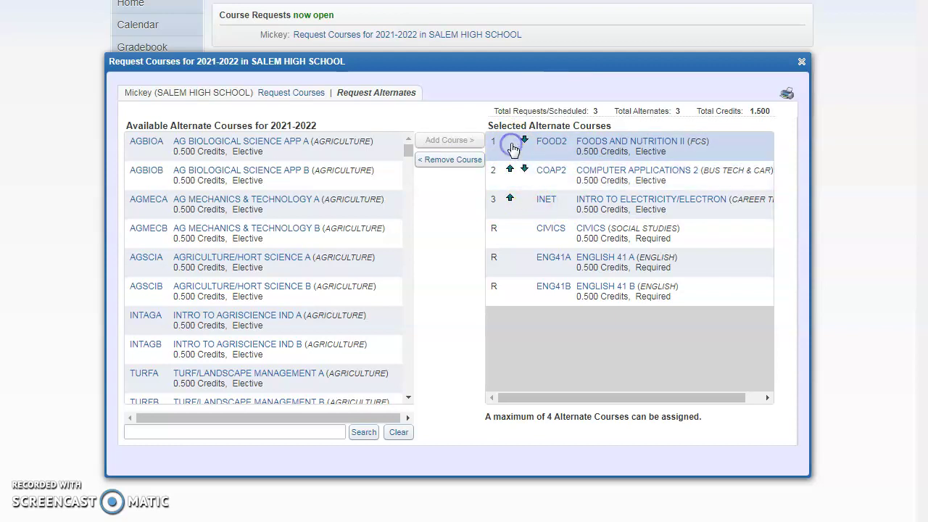
pyautogui.click(510, 170)
pyautogui.click(512, 170)
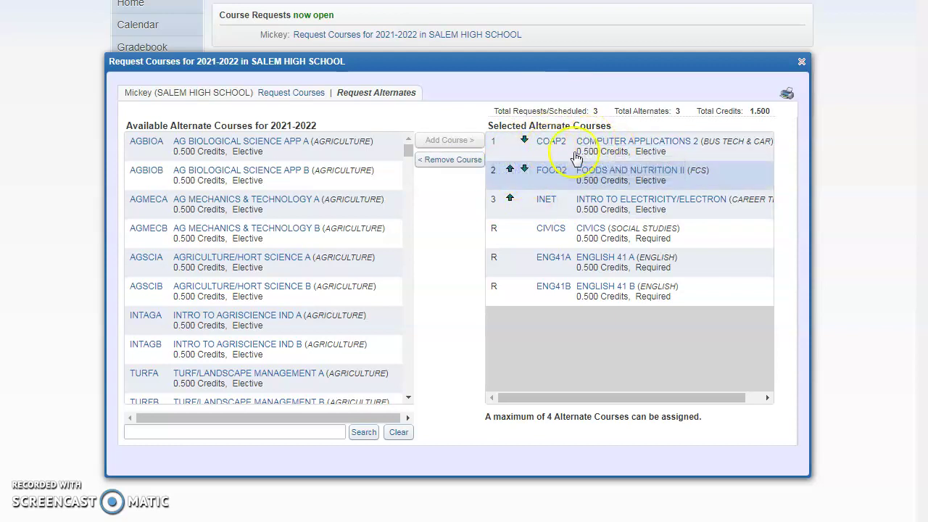
pyautogui.click(512, 169)
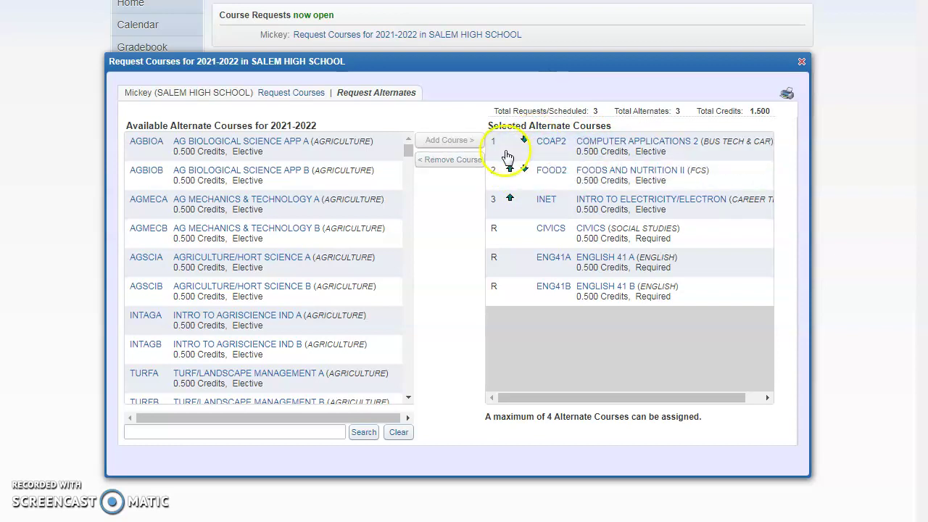